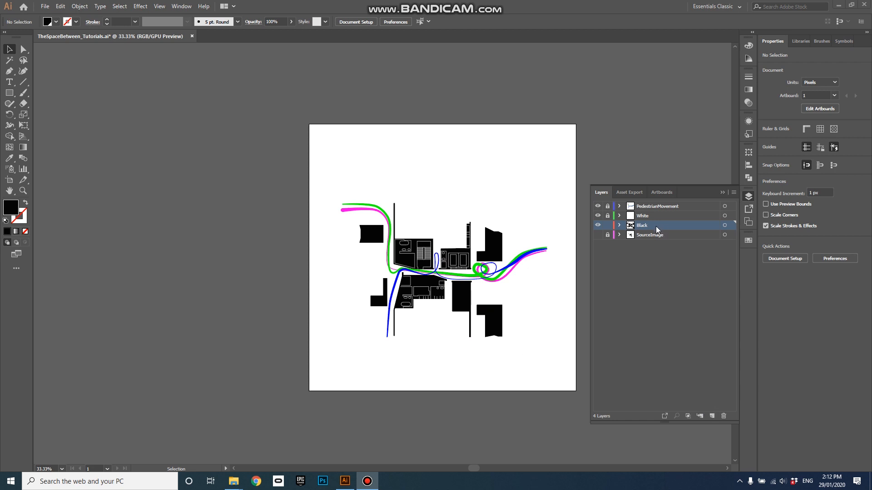
Add a layer named HarvardPastel directly above the Black layer and unlock the Black layer.
click(712, 416)
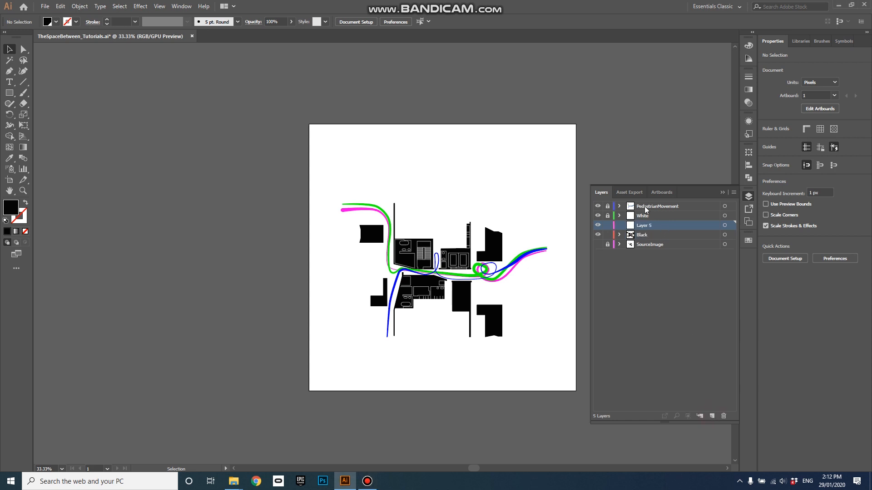
double_click(645, 227)
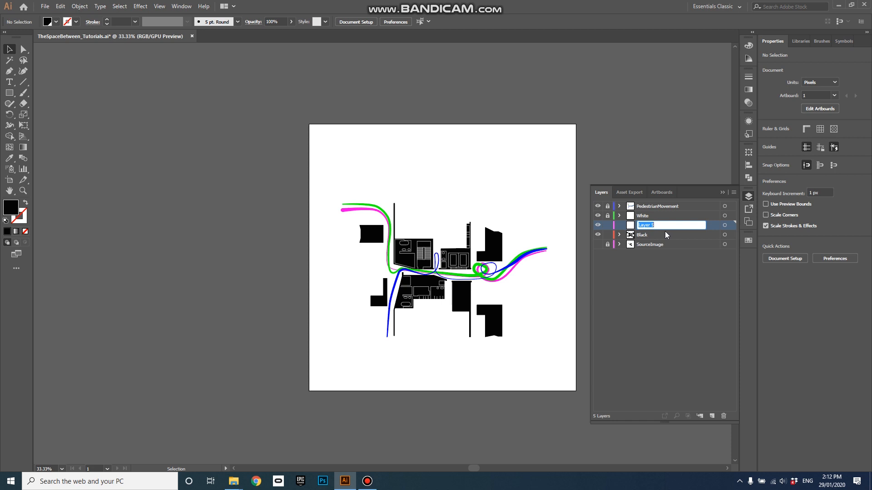
text(HarvardPastel)
key(Return)
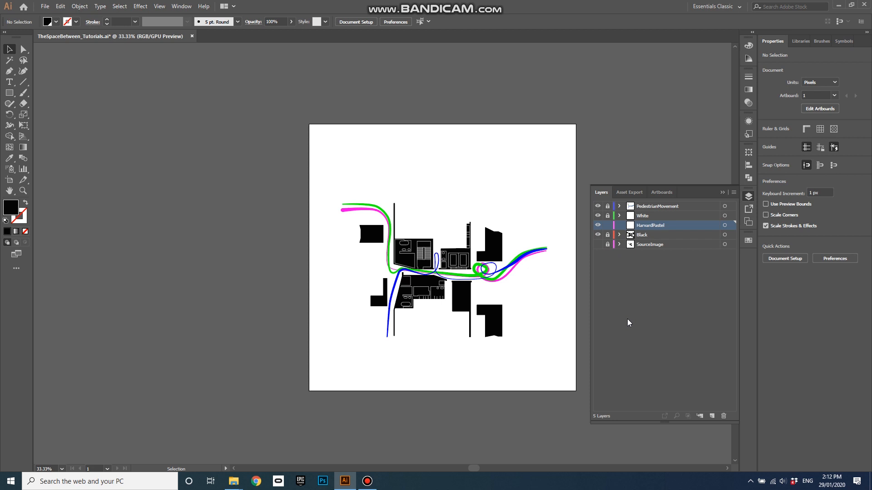
click(609, 235)
Place the Instagram screenshot of the axonometric map on the HarvardPastel layer, beside the artboard with a gap between them.
drag(834, 215, 222, 231)
scroll(222, 230, down, 2)
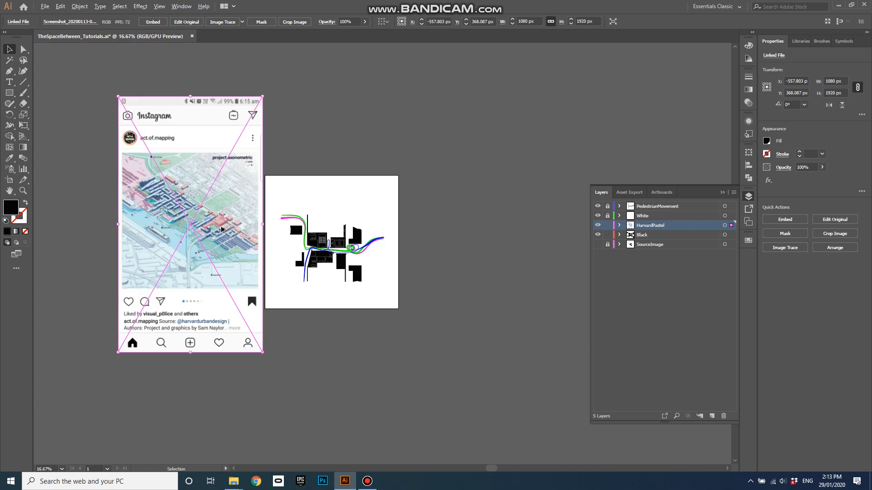
scroll(135, 203, up, 1)
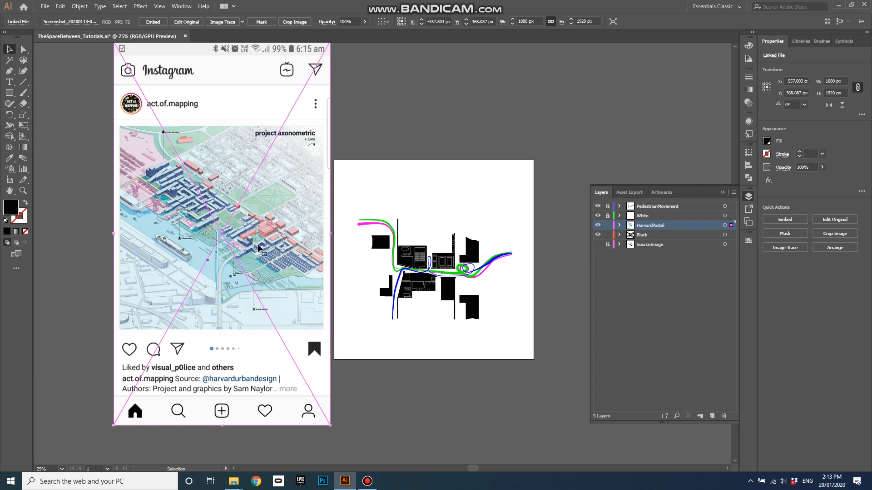
drag(278, 239, 229, 240)
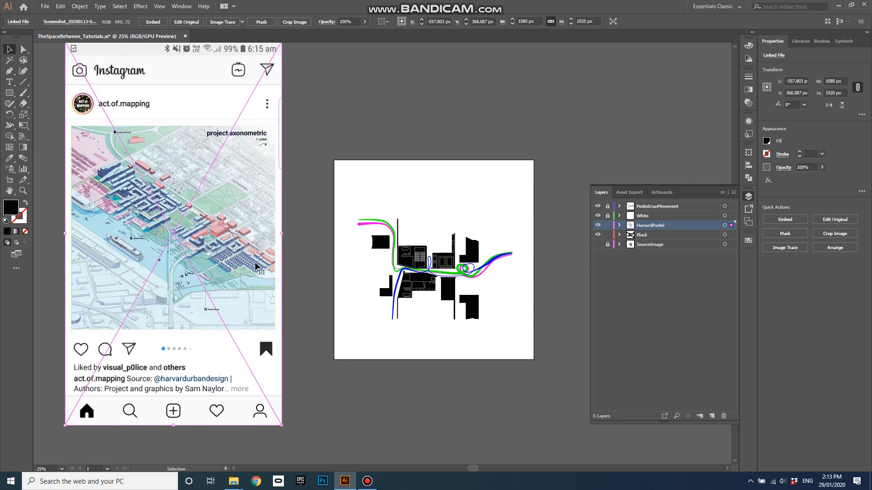
Draw a black rectangle of about 154 by 125 px in the gap between the reference image and the artboard.
drag(9, 93, 42, 116)
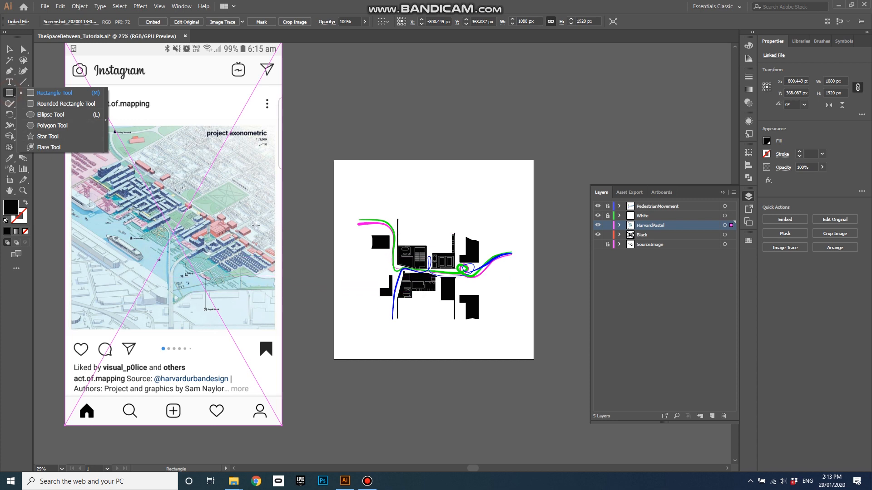
click(41, 97)
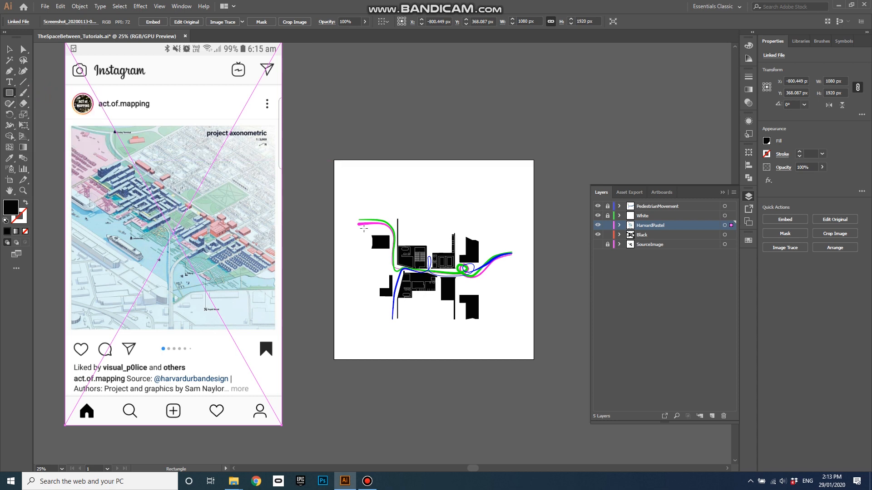
drag(291, 173, 323, 199)
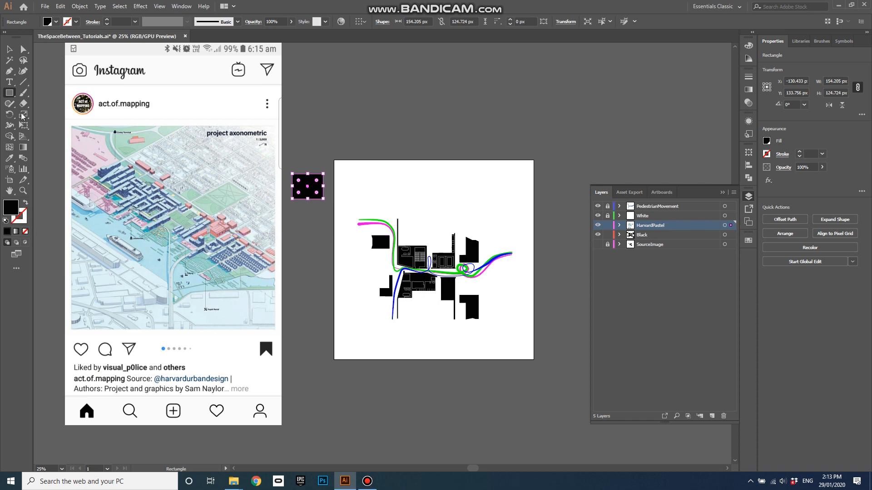
Duplicate the rectangle straight down at equal spacing to make a column of six rectangles.
click(9, 49)
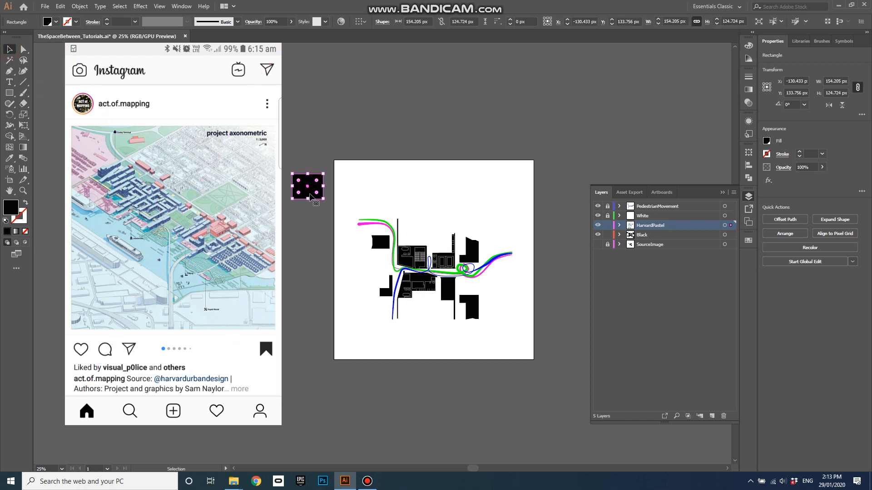
drag(310, 195, 313, 227)
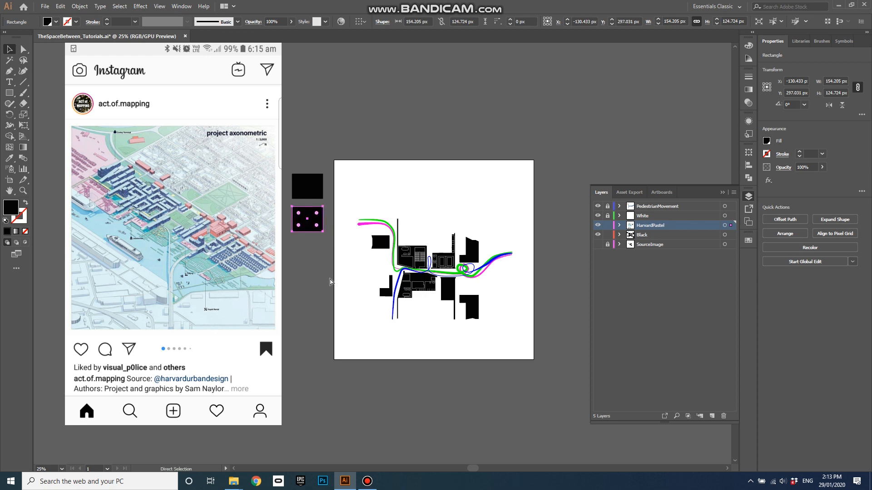
key(ctrl+d)
key(ctrl+d)
key(ctrl+d)
key(ctrl+d)
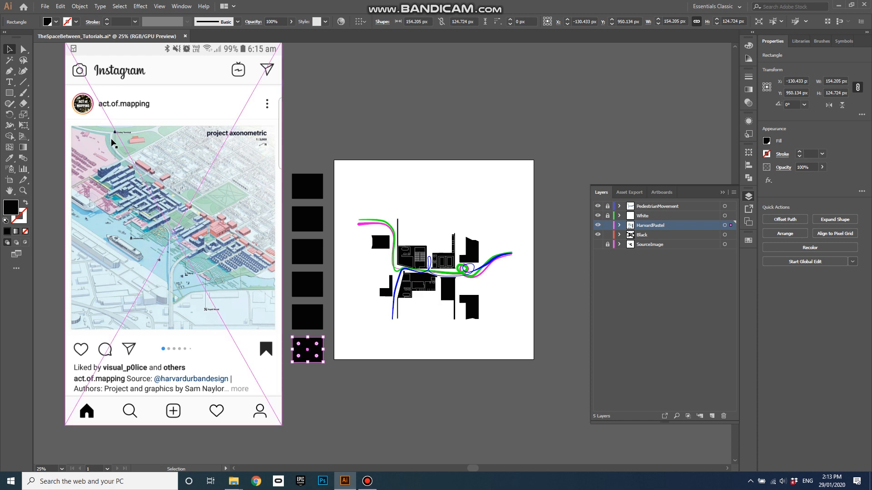
Fill the first rectangle with pale green and the second with deep blue, both sampled from the reference map with the Eyedropper.
click(299, 181)
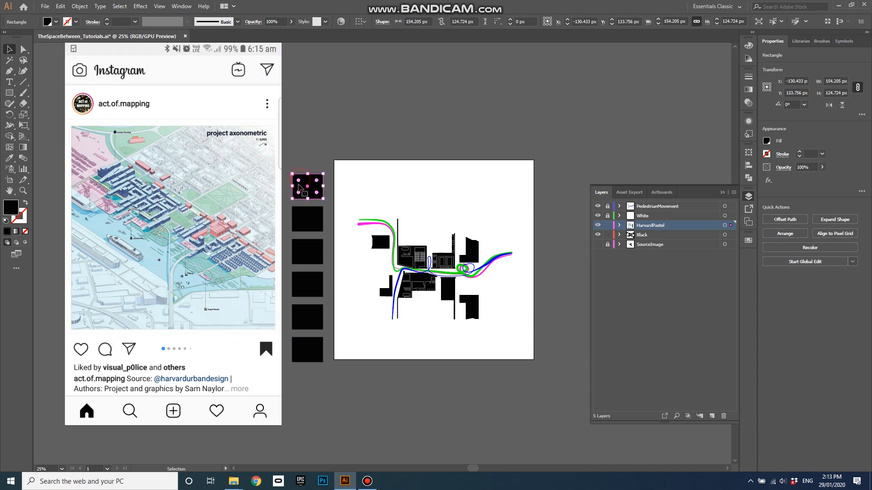
click(10, 158)
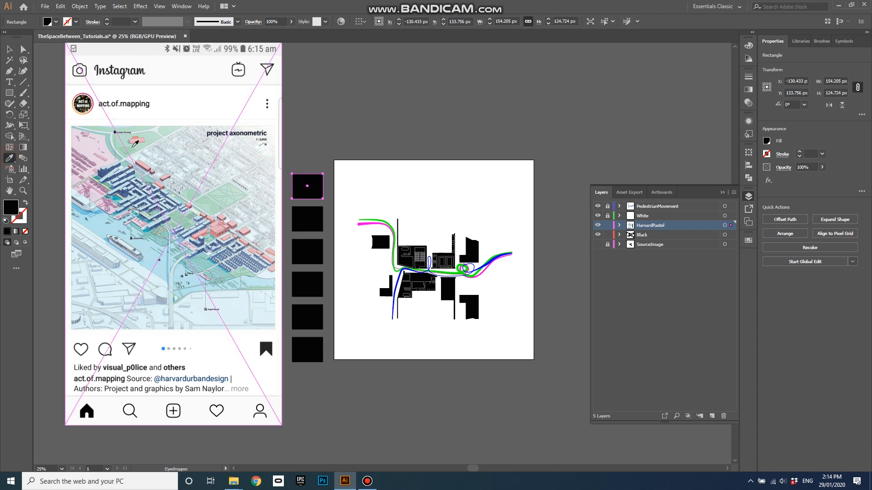
click(133, 172)
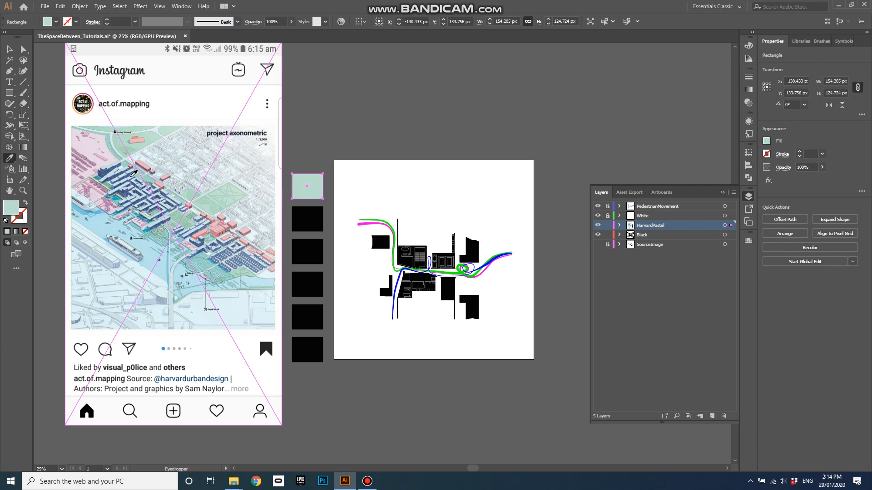
key(v)
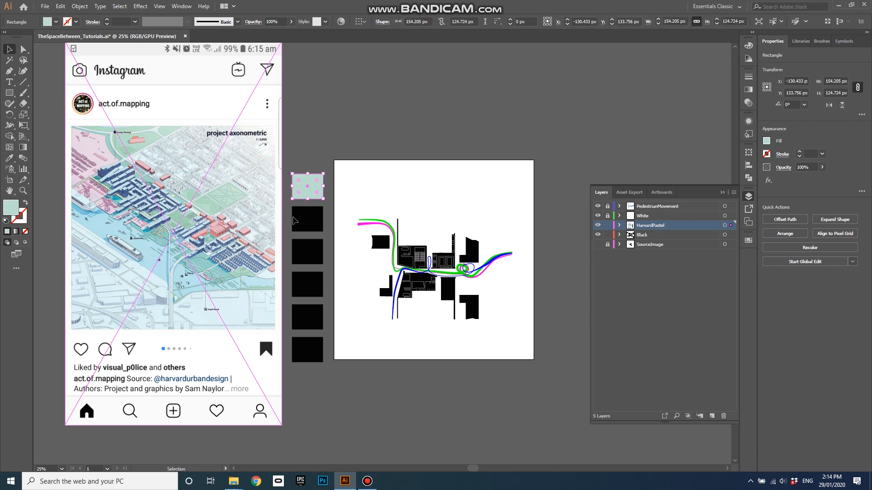
click(299, 221)
click(9, 158)
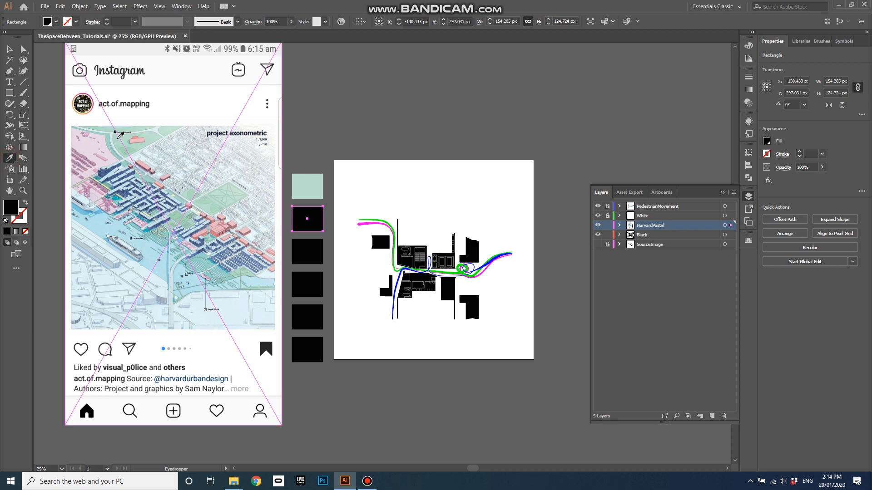
click(109, 139)
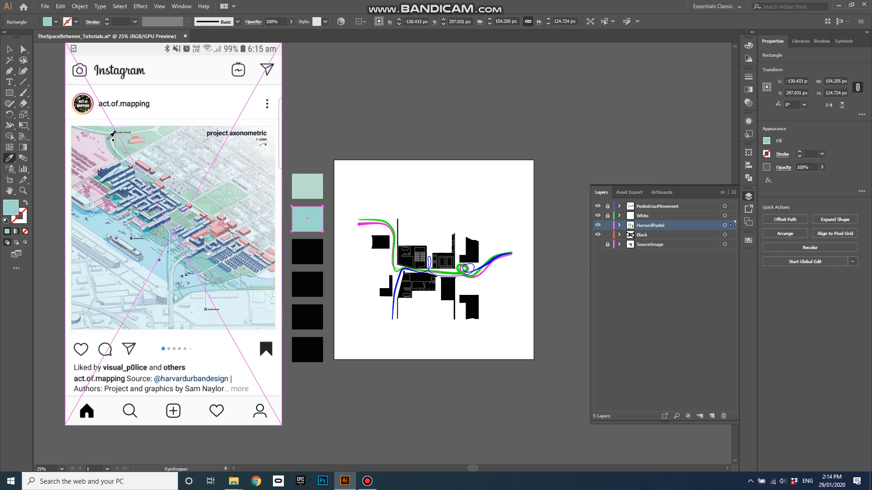
click(117, 197)
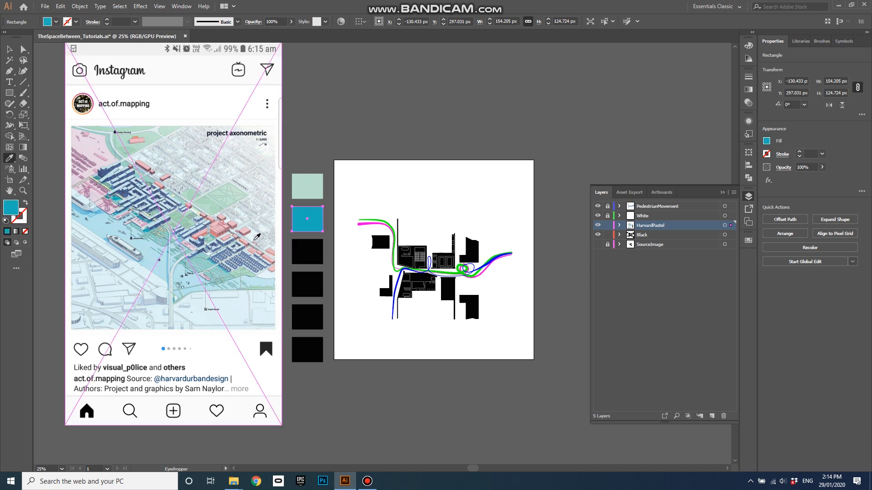
Fill the third rectangle with very pale blue and the fourth with light blue, both sampled from the reference map's water.
key(v)
click(302, 252)
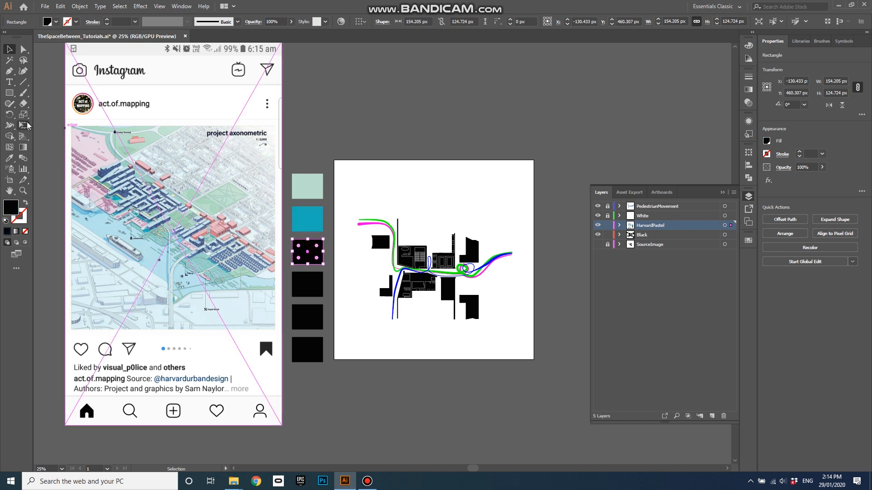
click(9, 158)
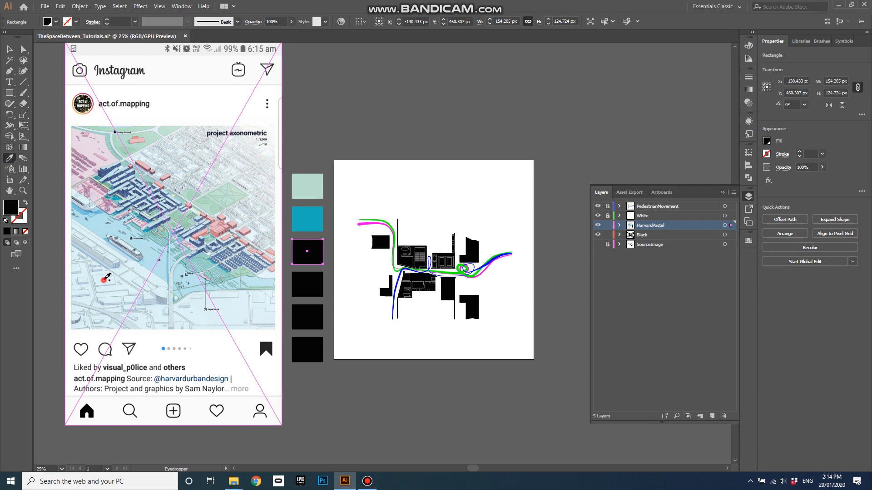
click(102, 282)
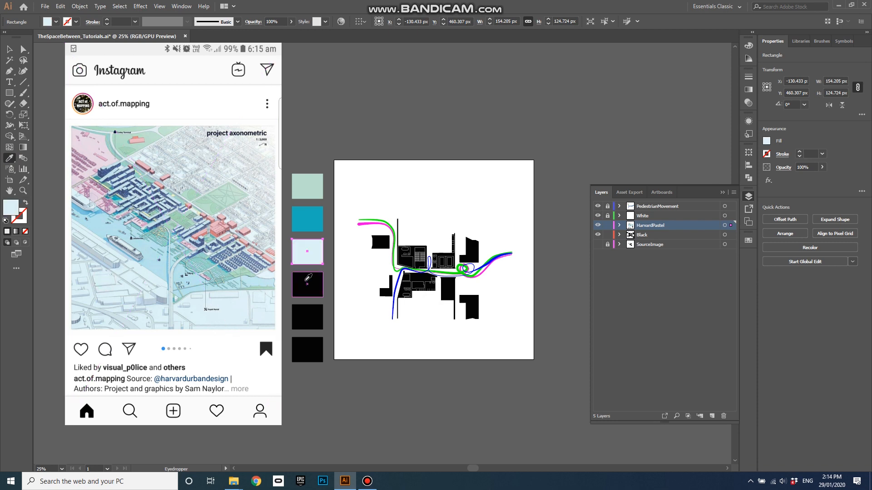
key(v)
click(296, 286)
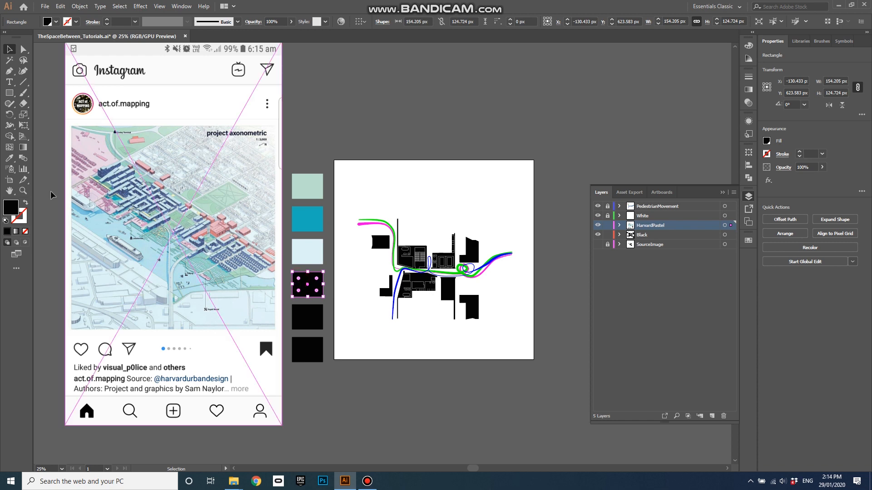
click(9, 158)
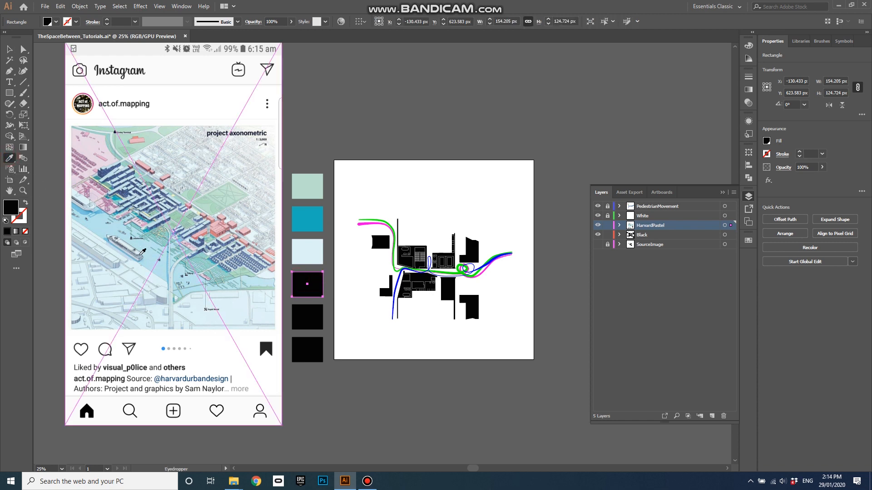
click(150, 255)
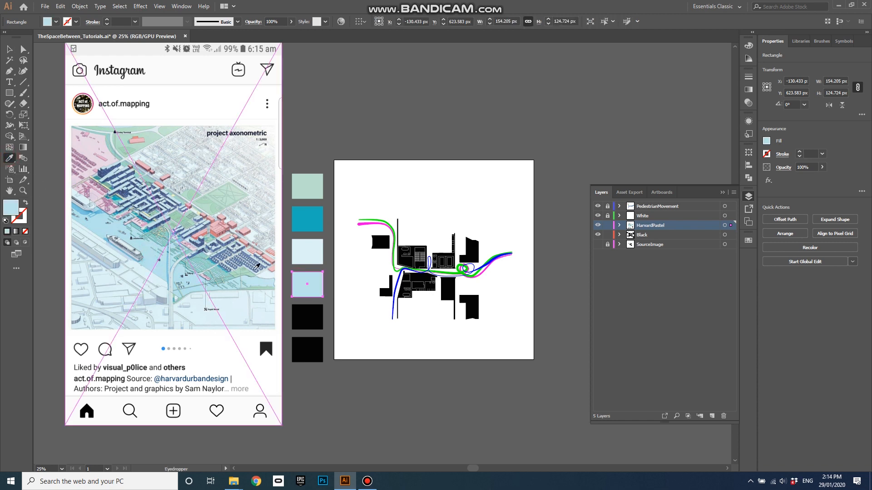
Fill the fifth rectangle with medium blue and the sixth with pale pink, both sampled from the reference map.
key(v)
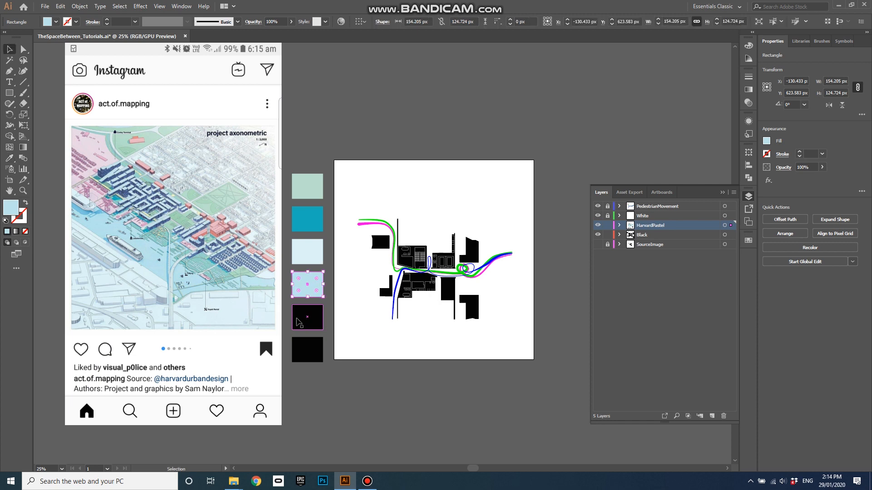
click(307, 320)
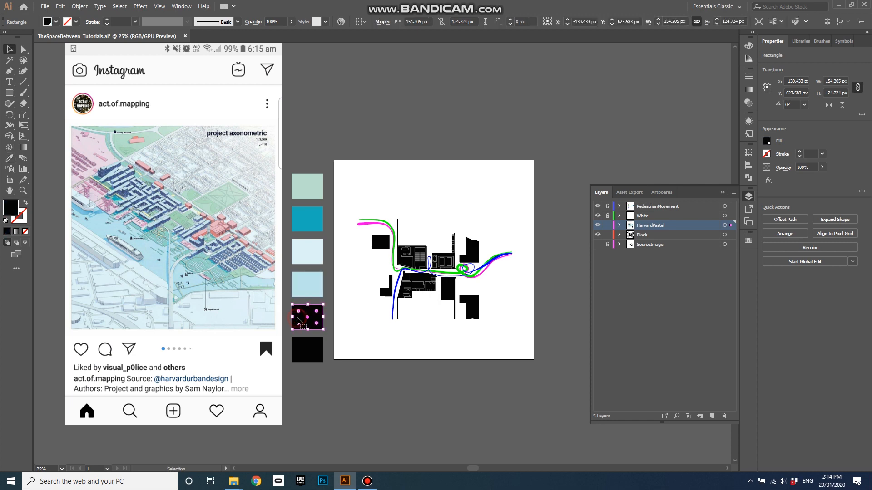
click(11, 158)
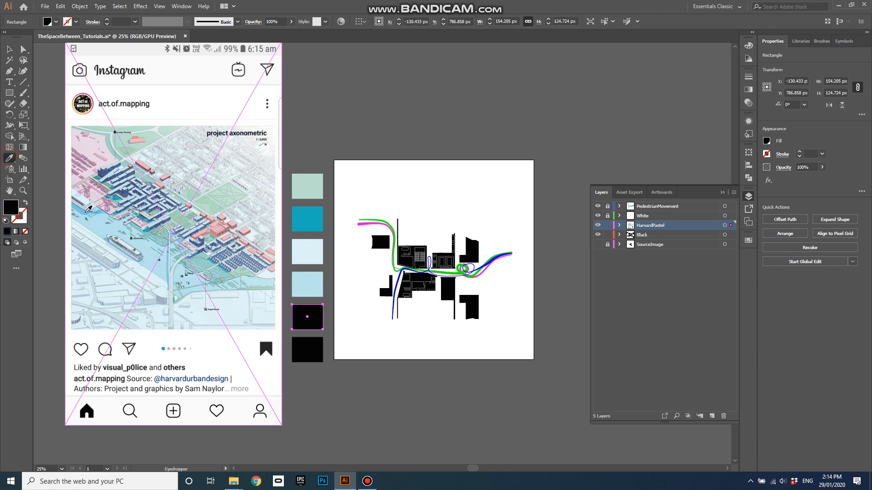
click(87, 212)
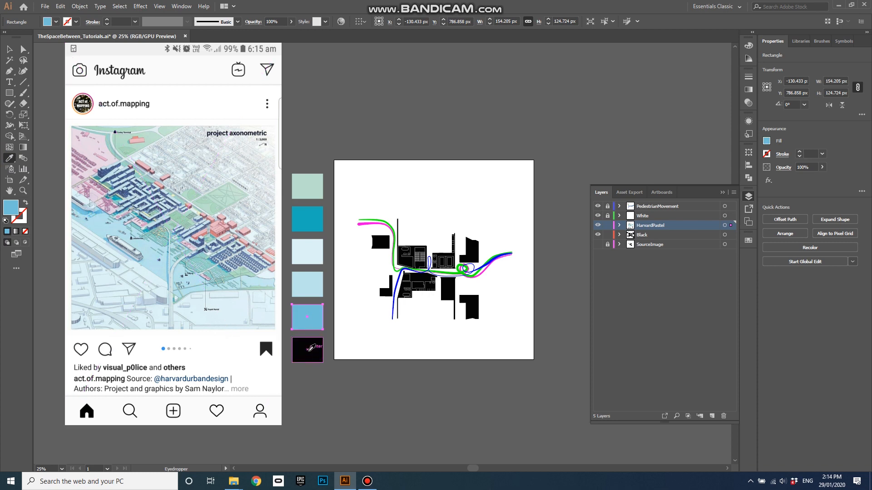
key(v)
click(313, 359)
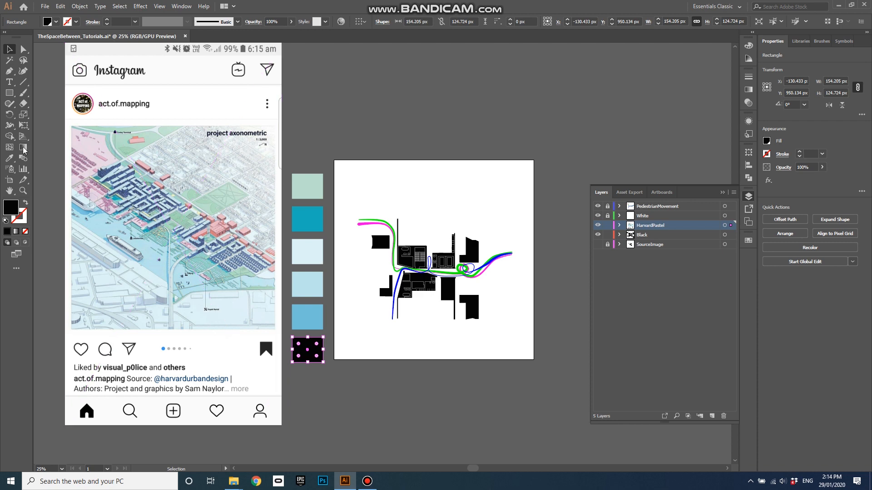
key(i)
click(87, 145)
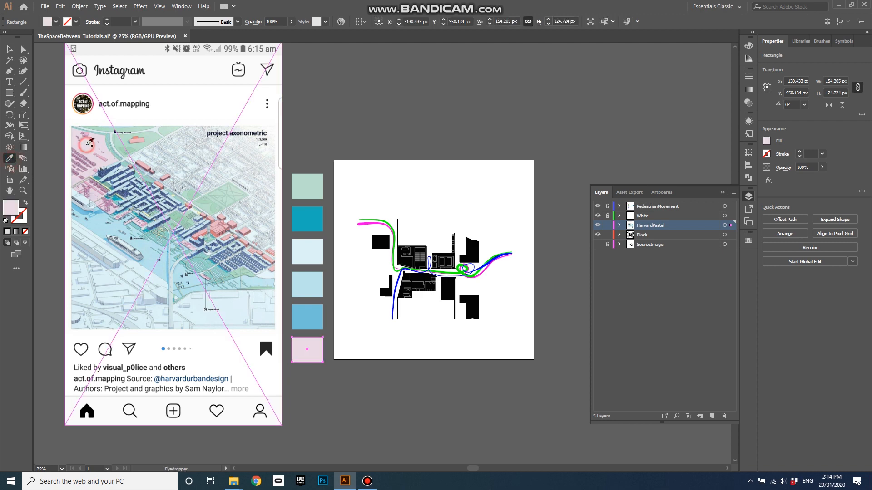
Create a color group named HarvardPastel from the fills of the six sampled rectangles.
click(10, 49)
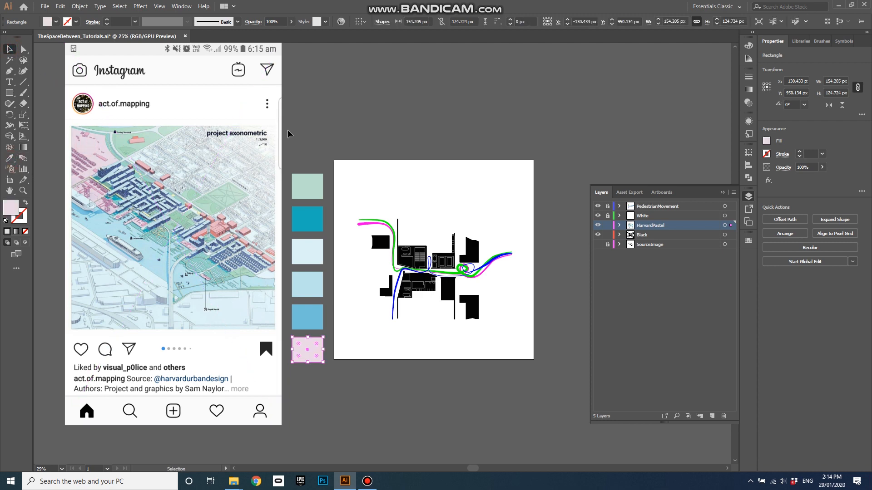
drag(301, 160, 323, 380)
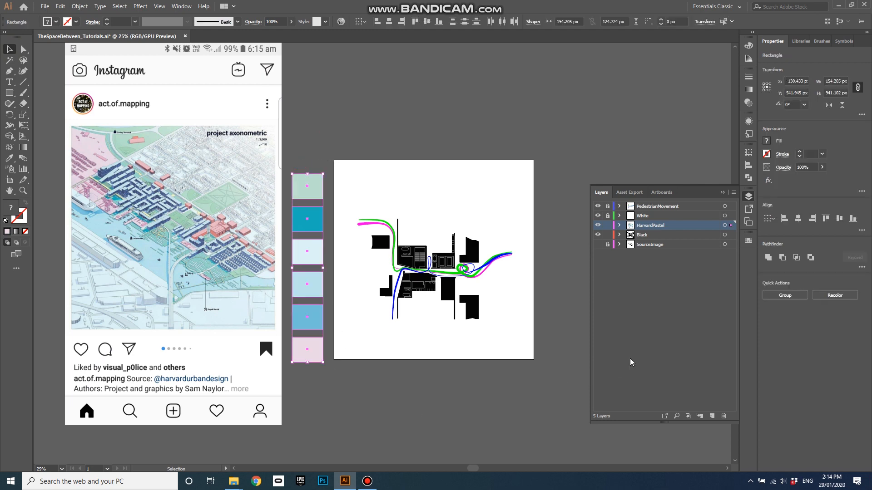
click(749, 241)
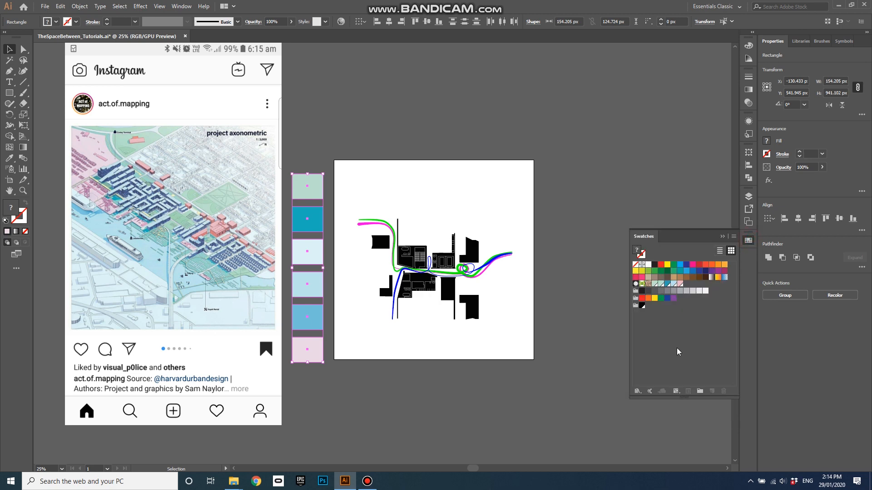
click(700, 391)
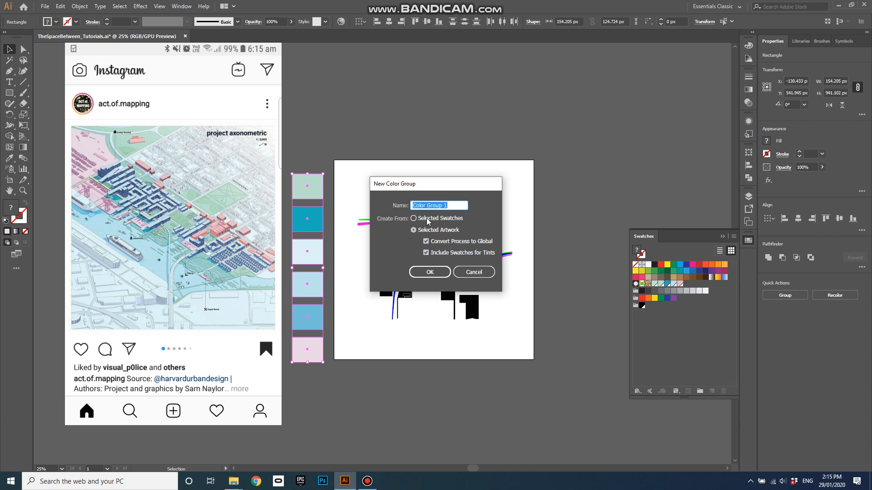
text(HarvardPastell)
key(BackSpace)
click(440, 274)
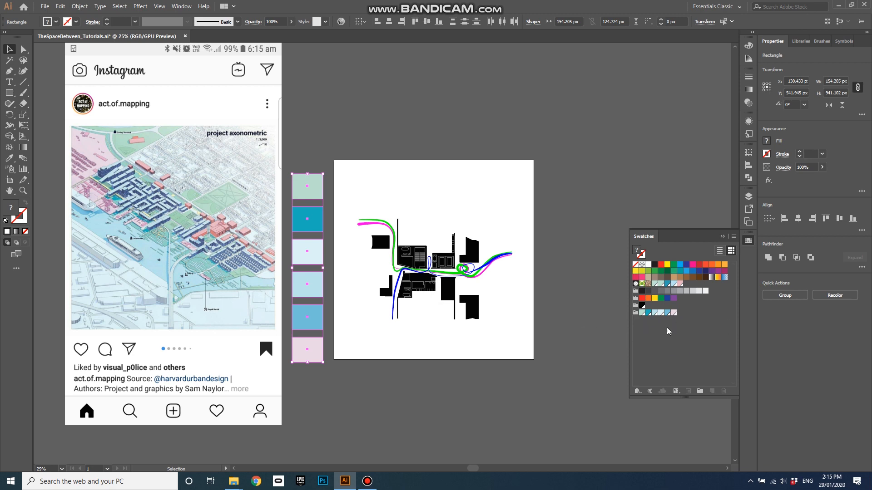
Copy all the building shapes on the Black layer, hide that layer, and paste them in place onto the HarvardPastel layer.
click(749, 197)
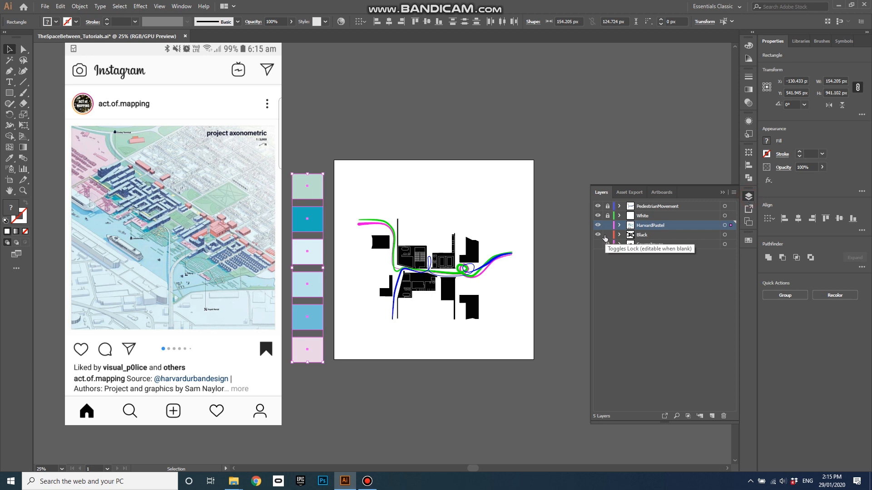
click(642, 236)
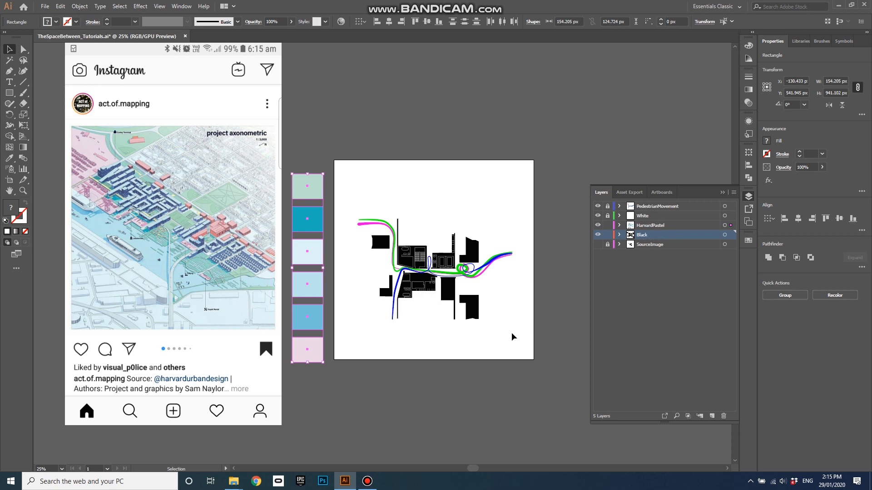
drag(516, 338, 363, 199)
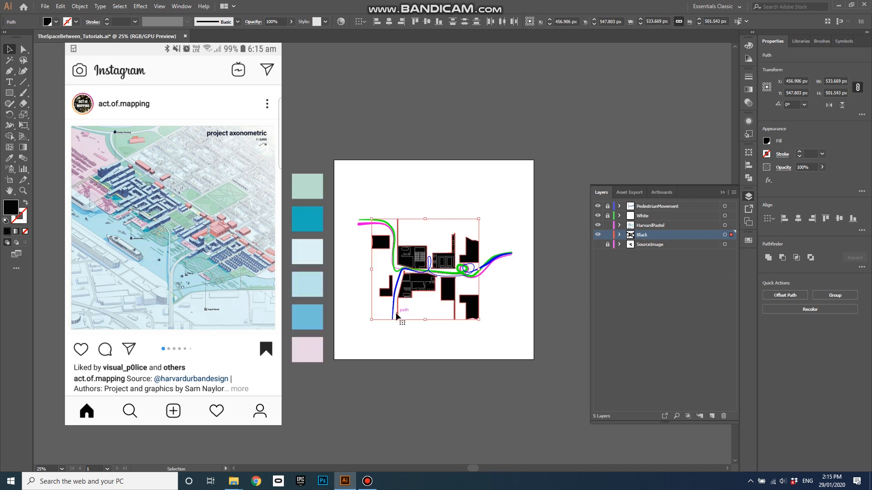
click(503, 323)
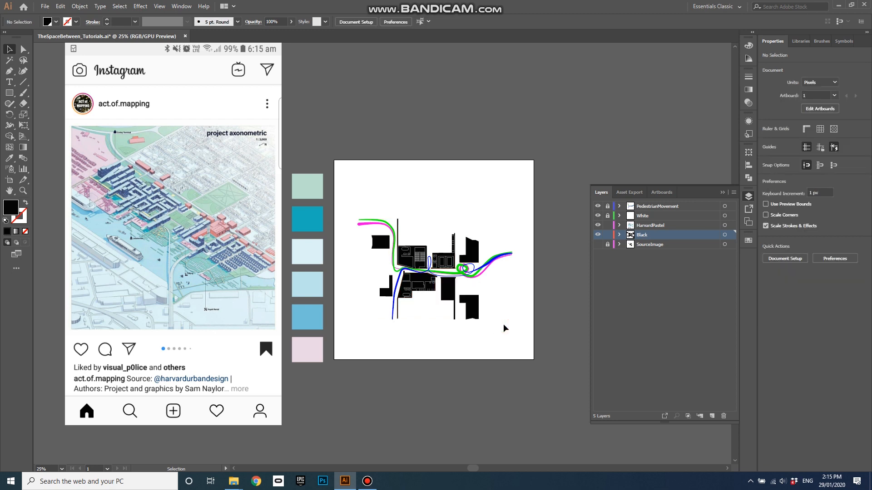
mouse_move(512, 335)
mouse_down()
mouse_move(375, 200)
mouse_move(363, 217)
mouse_up()
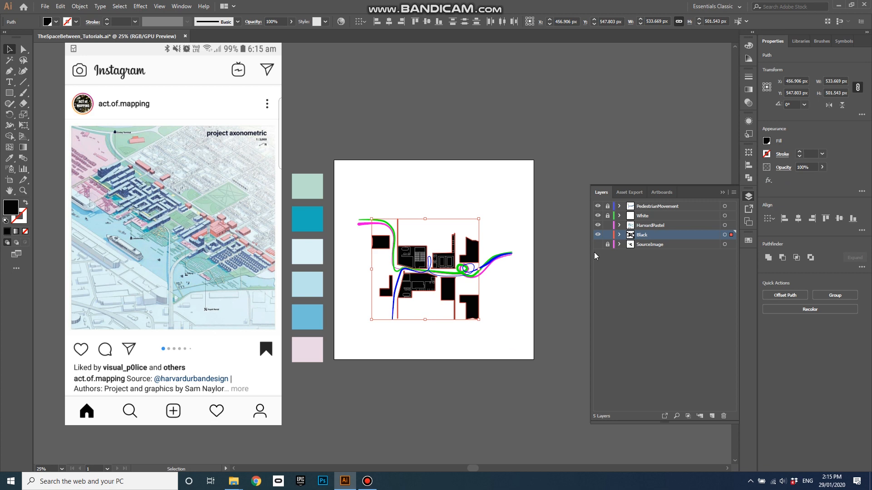
click(597, 236)
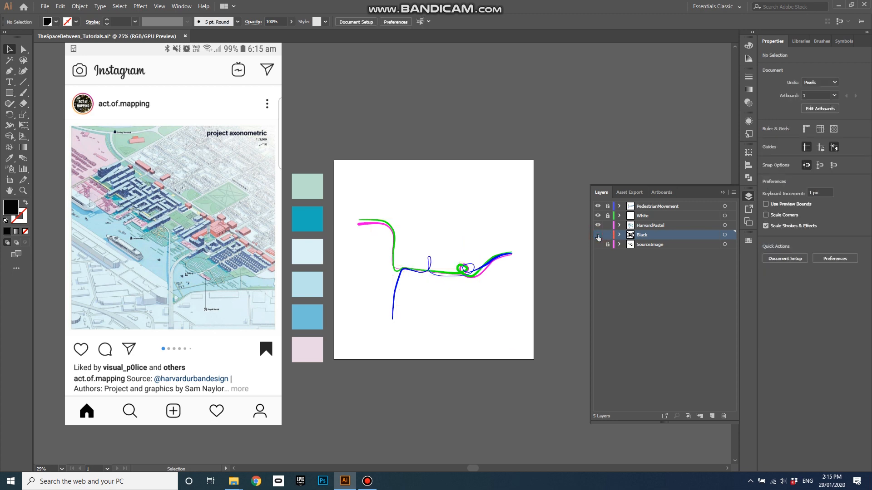
click(640, 227)
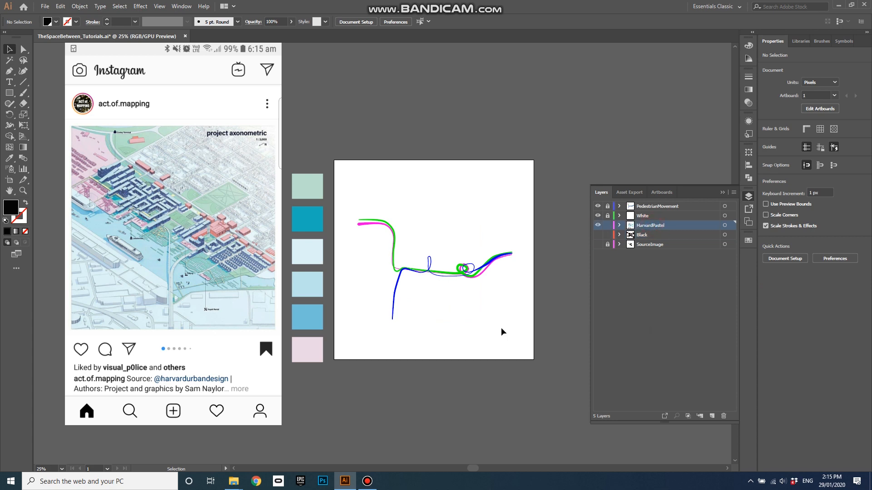
key(ctrl+f)
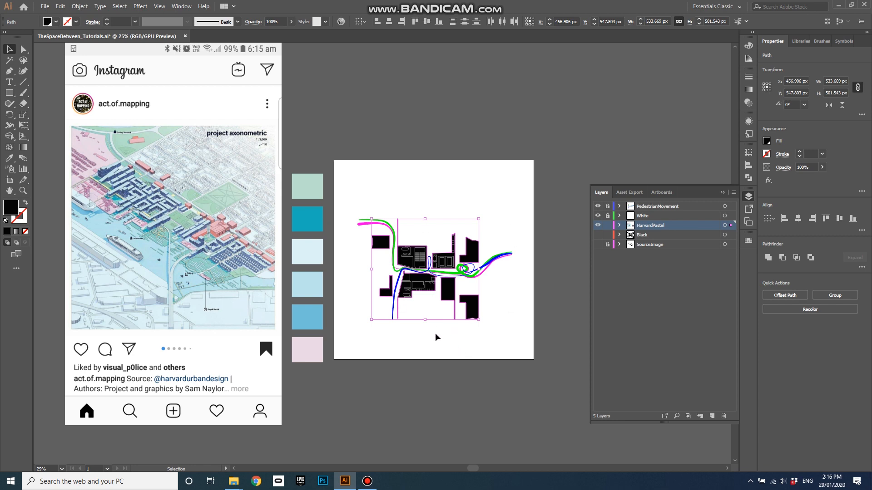
Lock the hidden Black layer and deselect the pasted building shapes.
scroll(418, 323, up, 2)
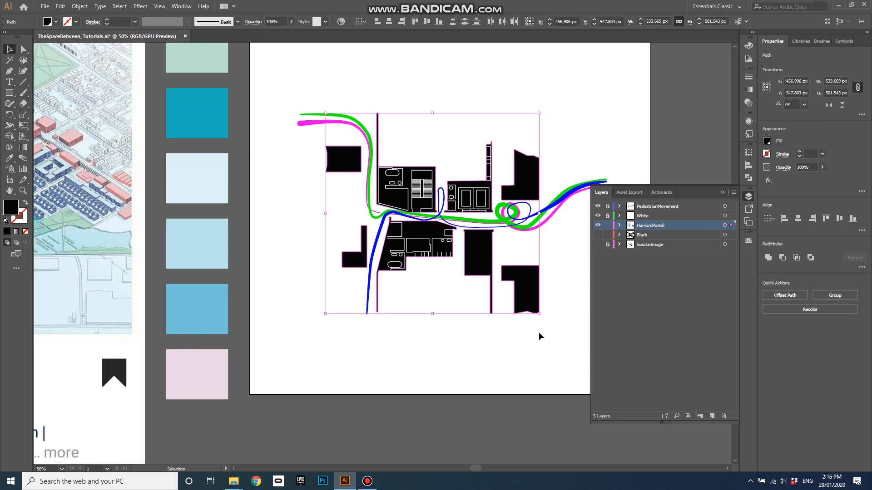
scroll(539, 336, down, 1)
click(607, 235)
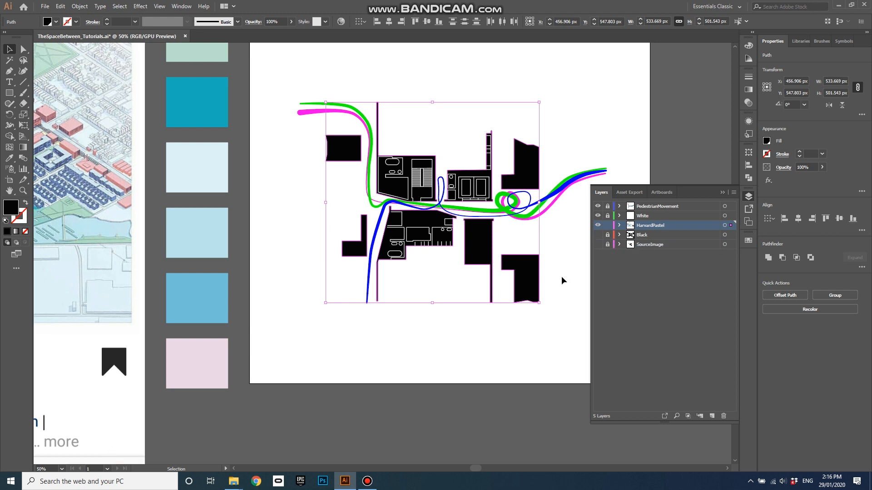
click(568, 252)
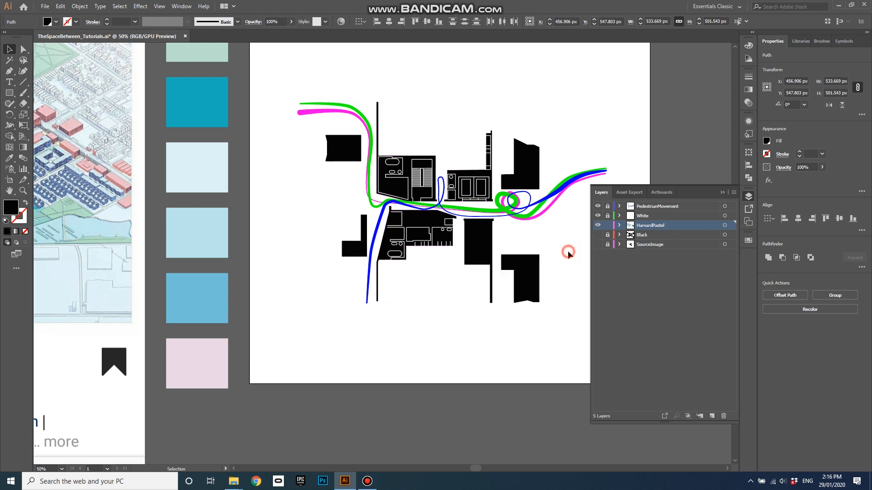
Fill the upper-right building of the plan with the pale pink swatch from the HarvardPastel color group.
click(528, 169)
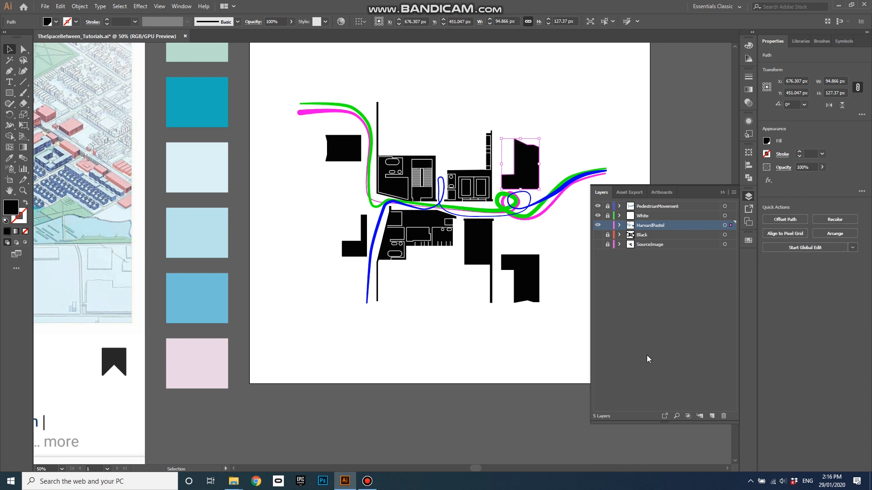
click(749, 243)
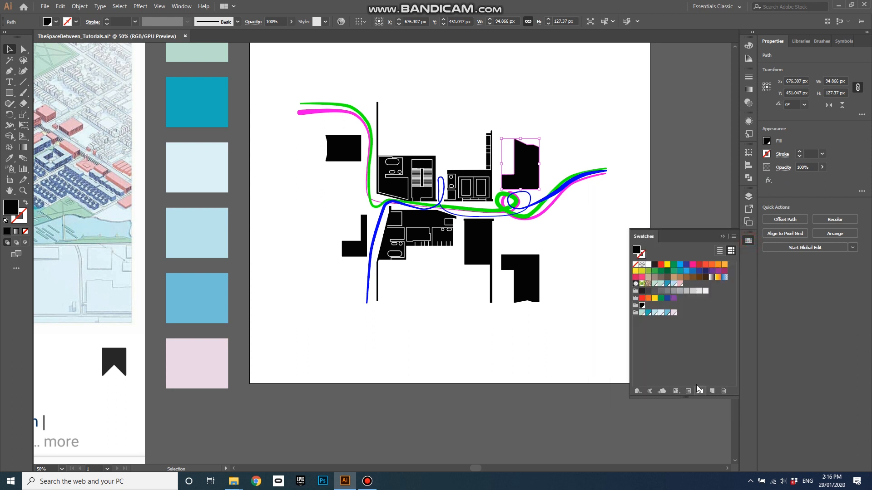
click(674, 313)
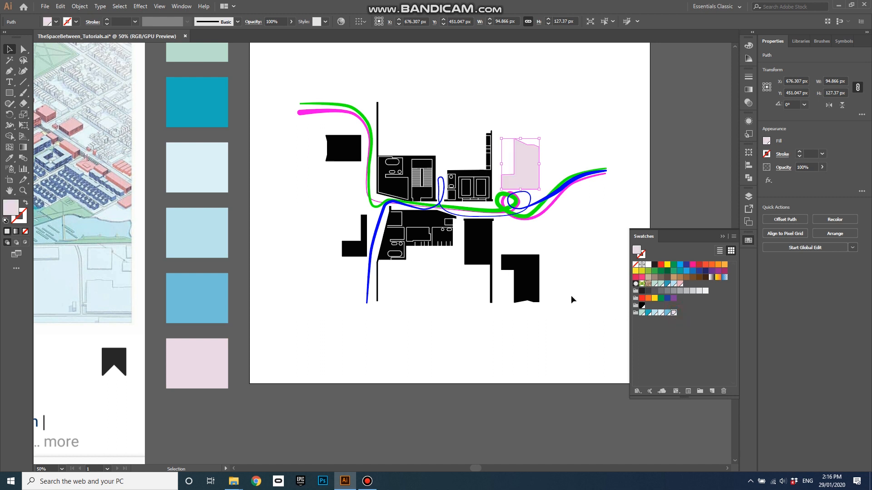
Fill the remaining outer buildings around the two central plan blocks with very pale blue from the HarvardPastel color group.
click(504, 268)
click(480, 244)
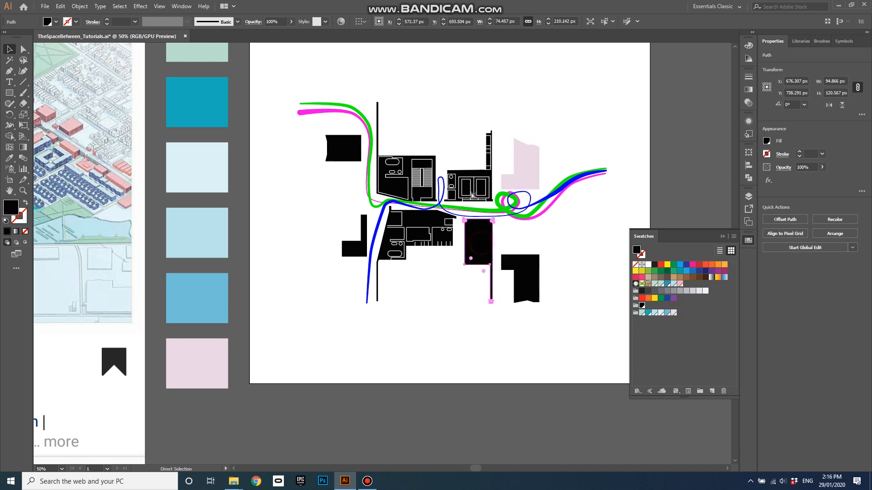
shift+click(476, 183)
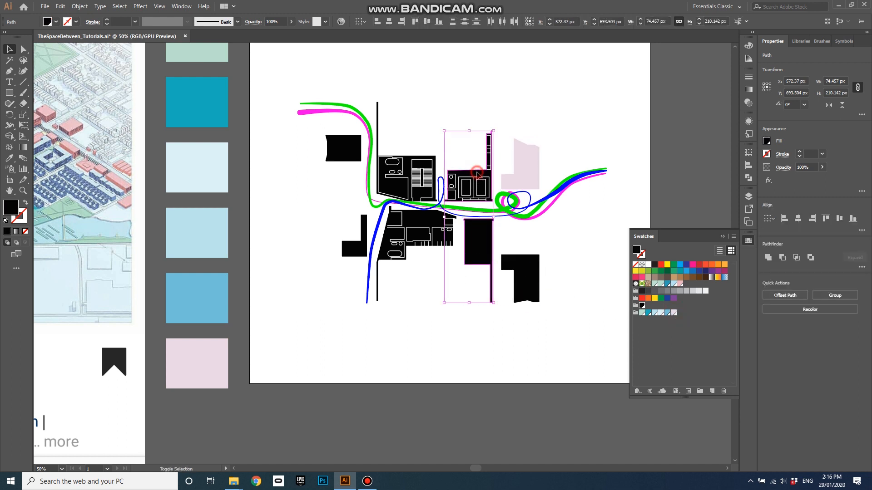
shift+click(520, 265)
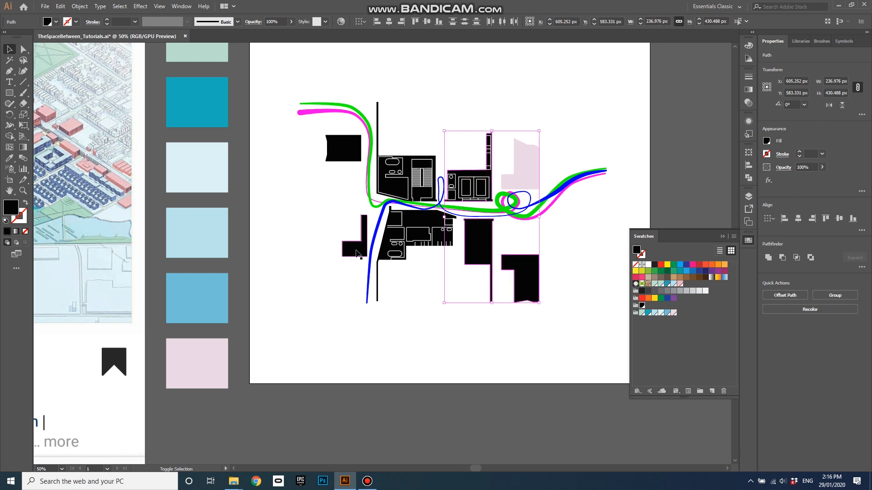
shift+click(363, 236)
shift+click(337, 150)
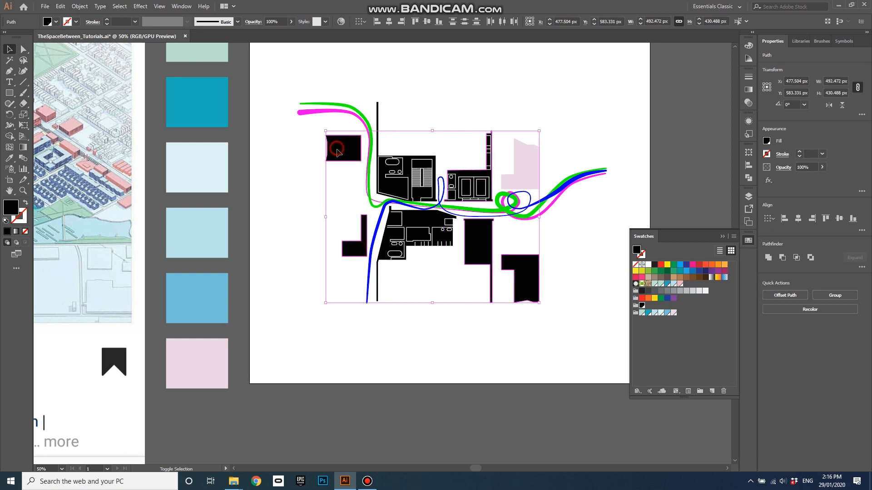
click(662, 313)
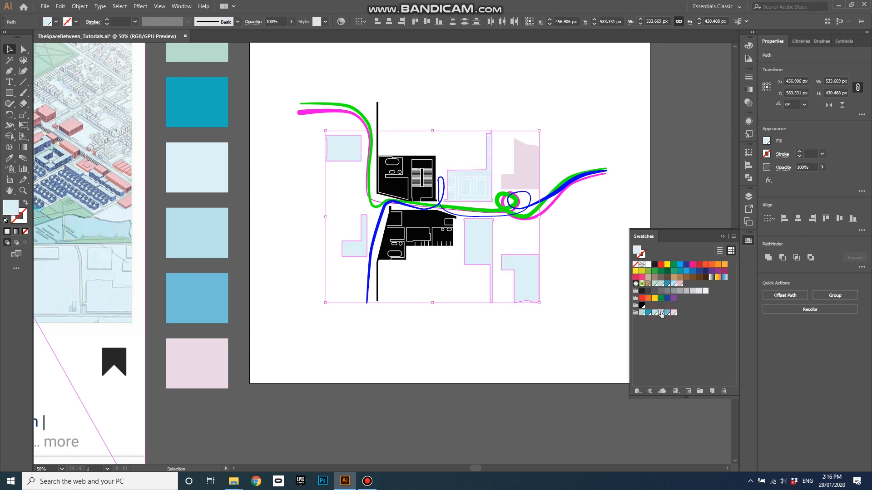
Fill the two central detailed plan blocks, above and below the walking route, with the deep blue HarvardPastel swatch.
click(525, 163)
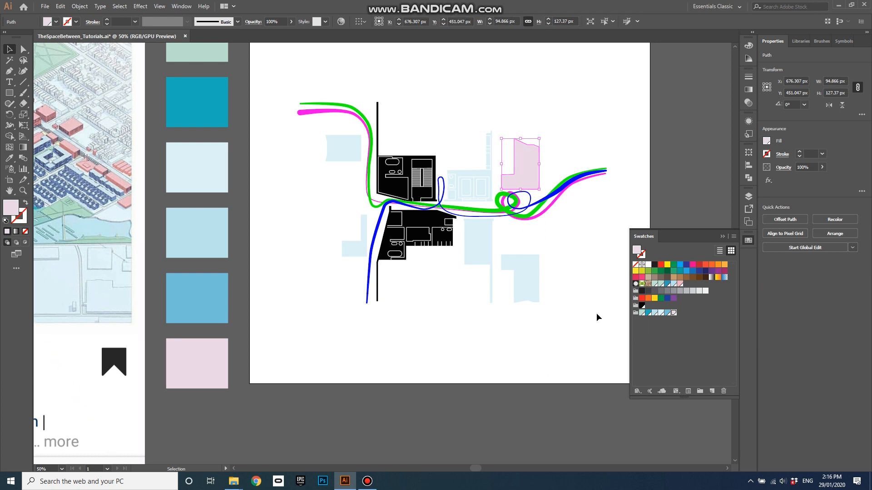
click(426, 223)
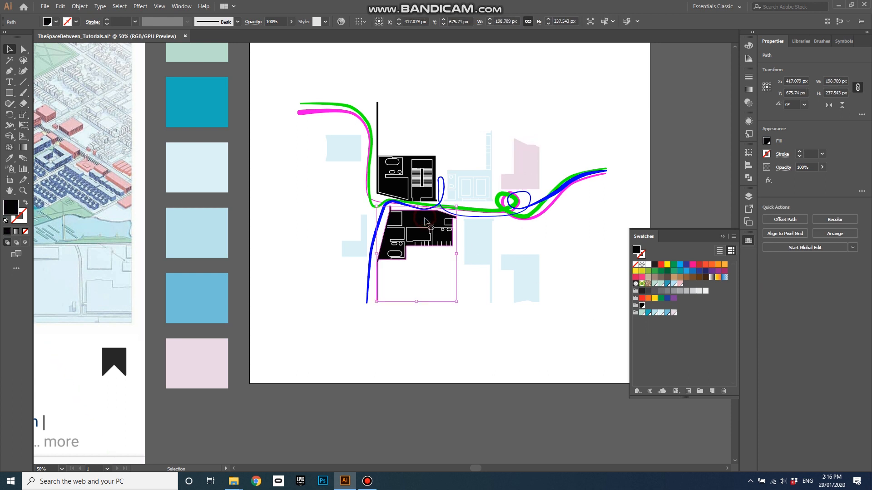
shift+click(398, 188)
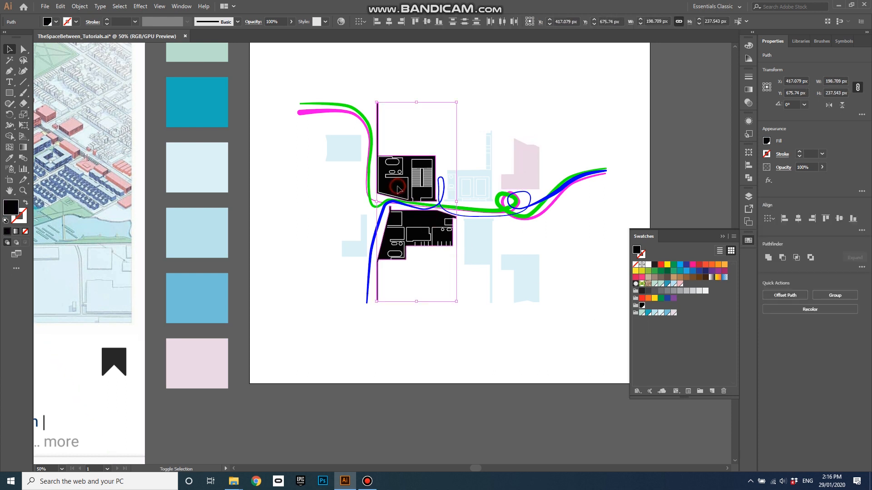
click(649, 313)
click(522, 344)
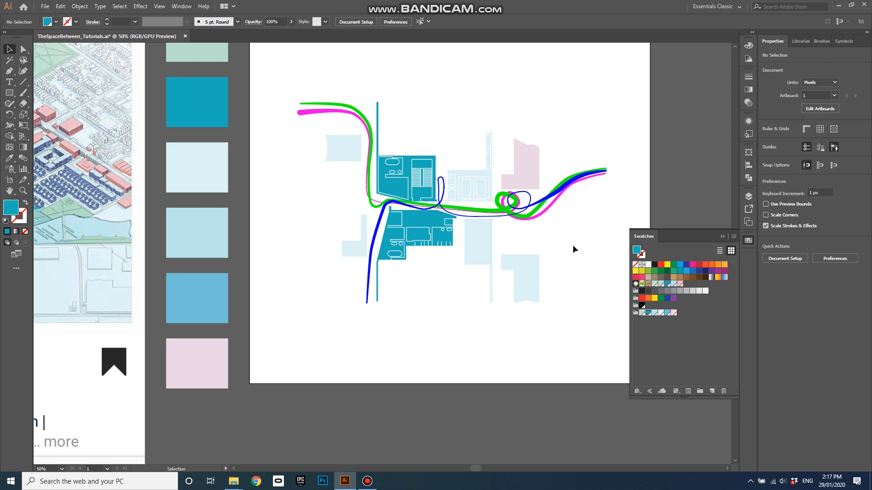
Unlock the PedestrianMovement layer and set the blue path's stroke color to the pale pink HarvardPastel swatch.
click(748, 196)
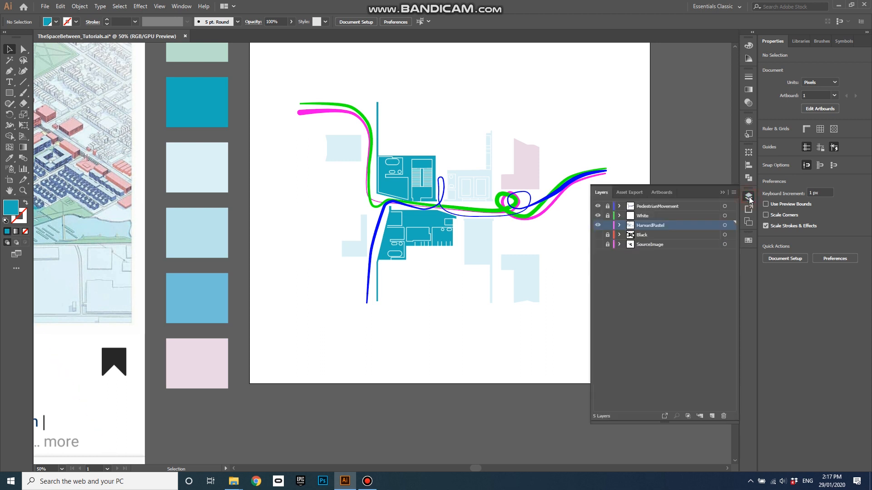
click(650, 207)
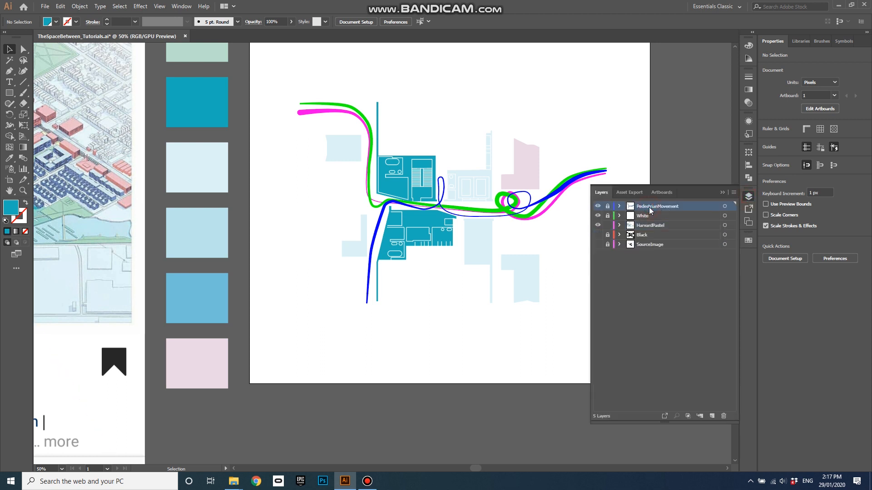
click(607, 207)
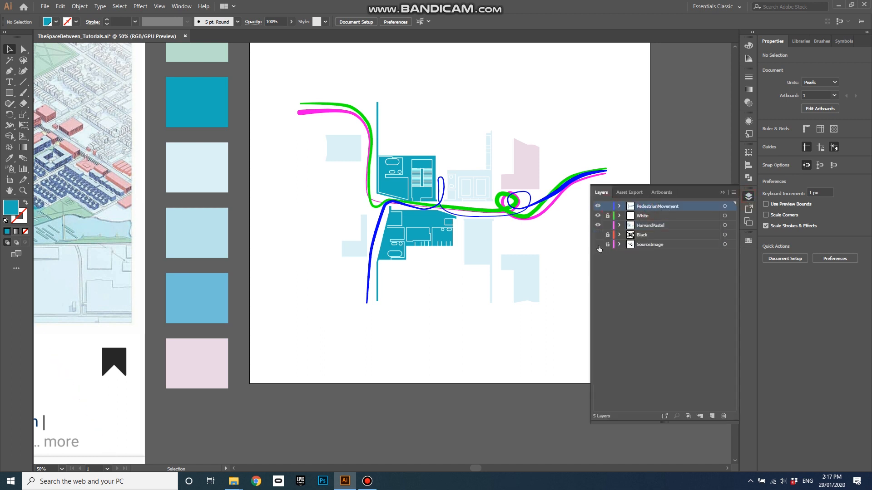
click(563, 192)
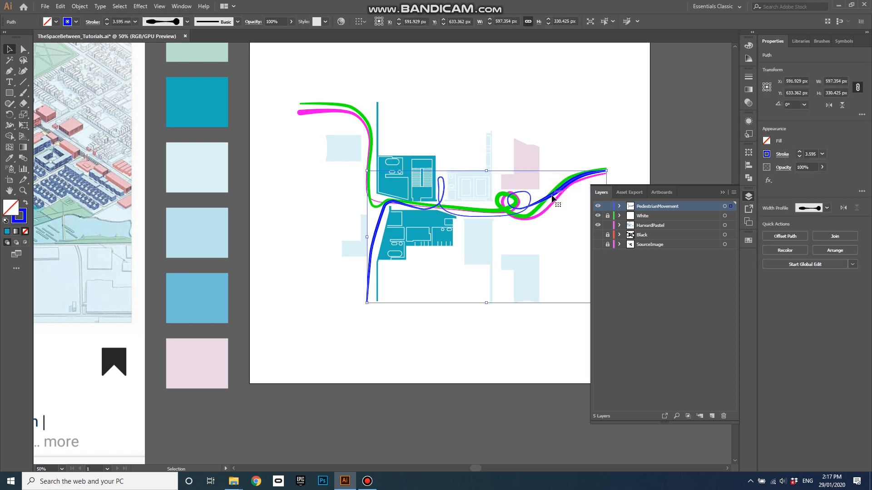
click(24, 213)
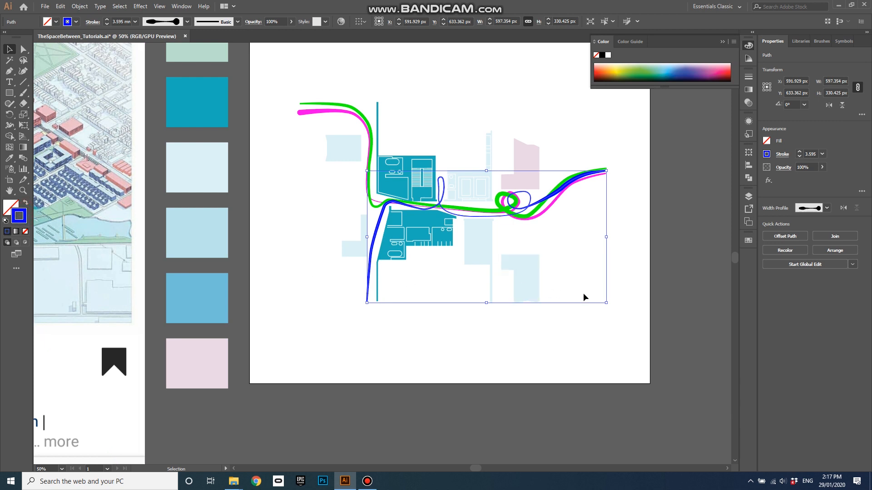
click(748, 240)
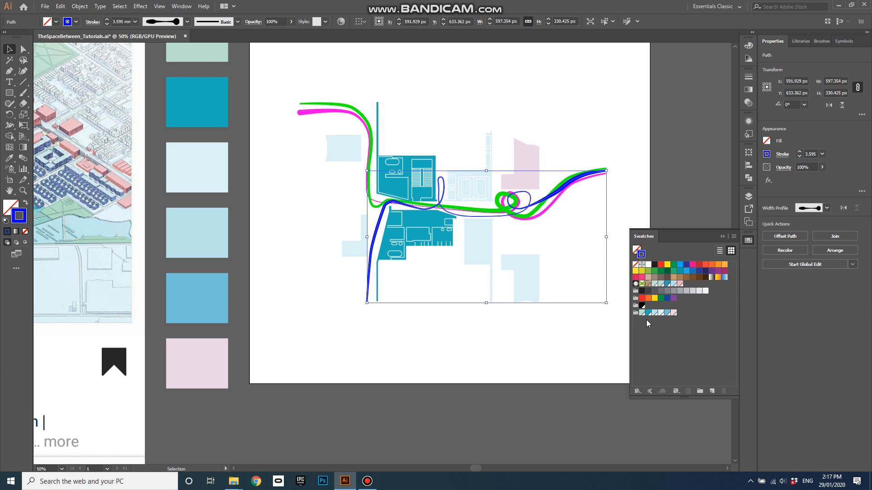
click(673, 313)
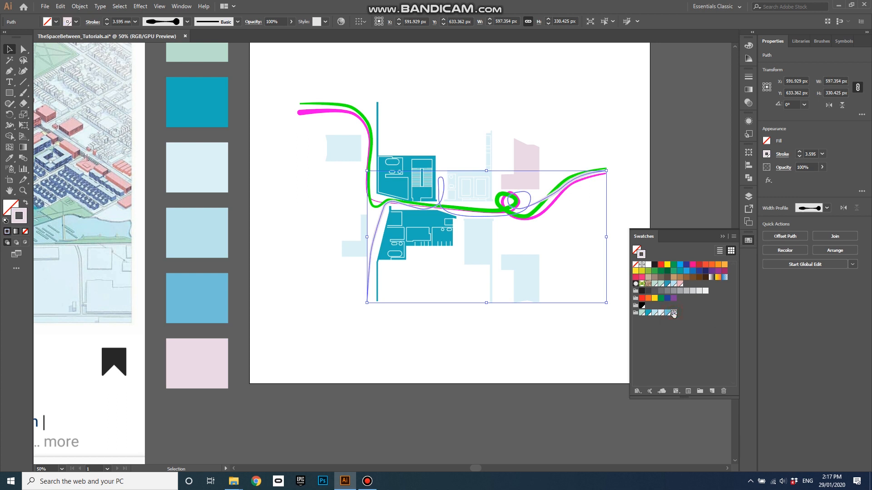
Set the selected path's stroke to the medium blue HarvardPastel swatch and the magenta path's stroke to the deep blue one.
click(667, 313)
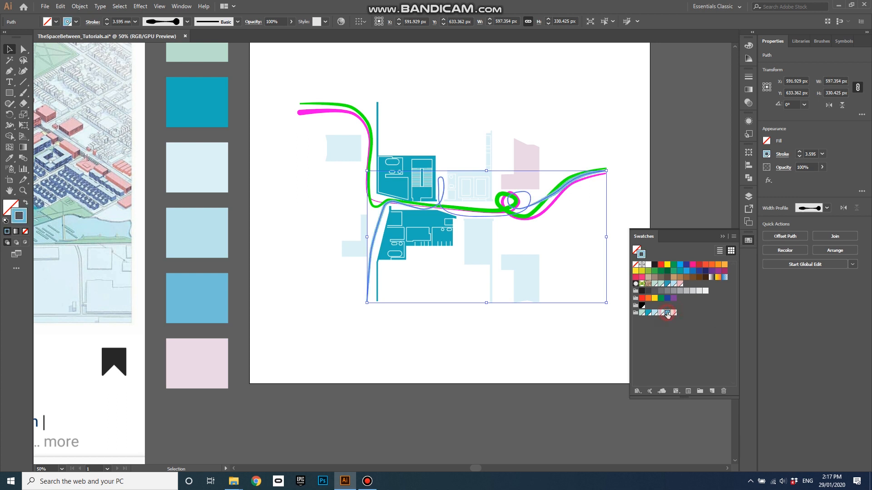
click(556, 200)
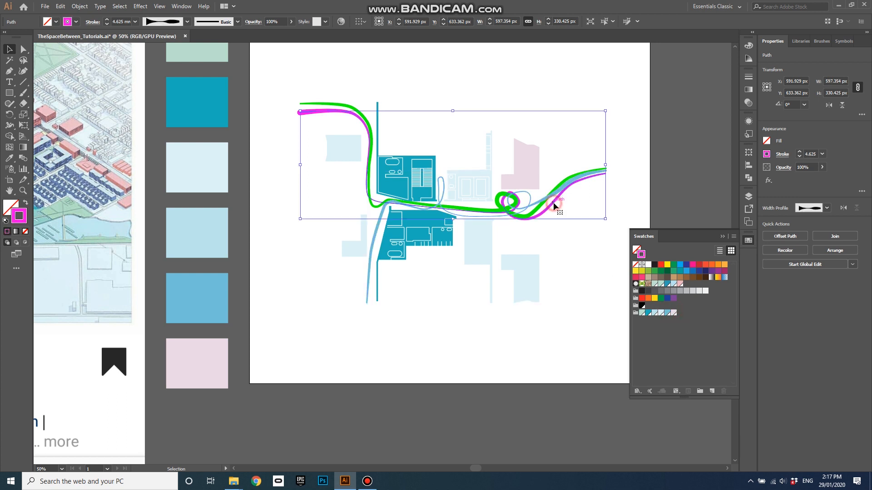
click(648, 313)
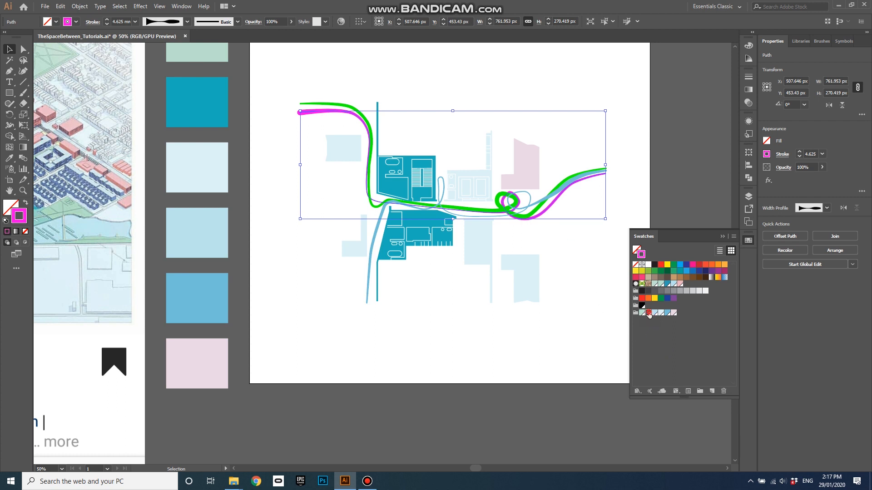
Try the pale green HarvardPastel swatch as the stroke color of the bright green movement path.
click(530, 215)
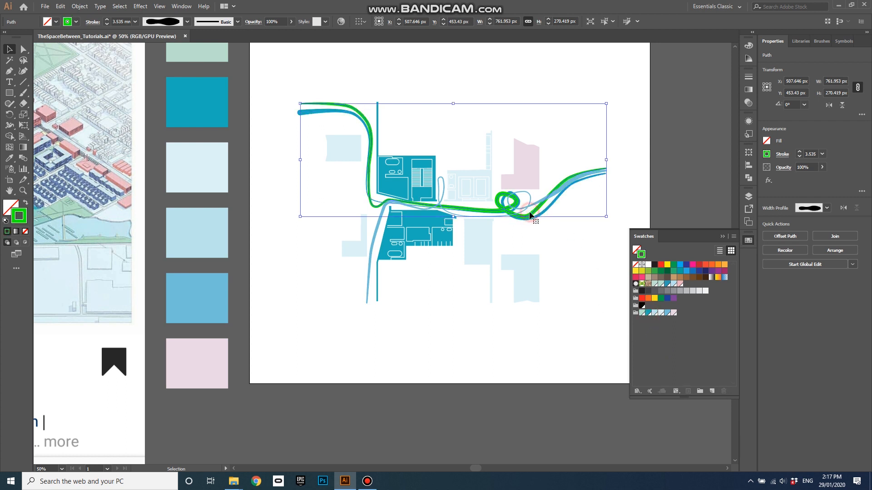
click(642, 313)
click(589, 291)
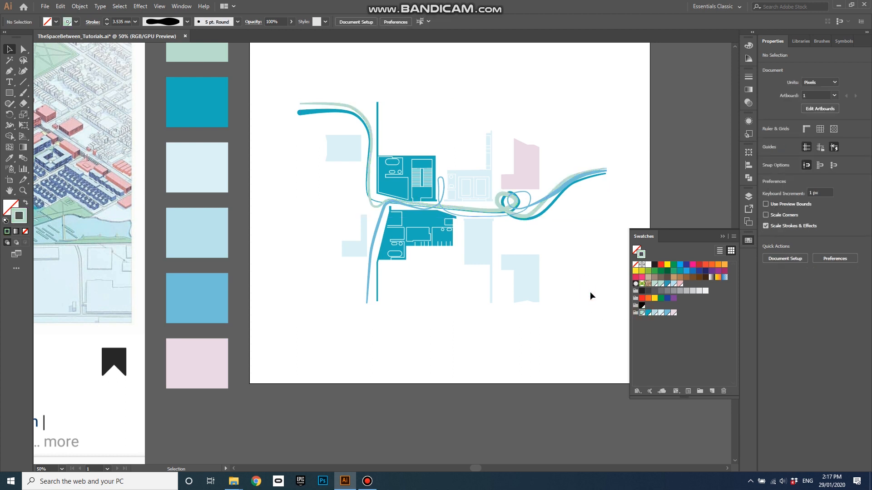
Recolor the pale green movement path's stroke with the very pale blue HarvardPastel swatch (R=221 G=242 B=247).
click(536, 216)
click(667, 312)
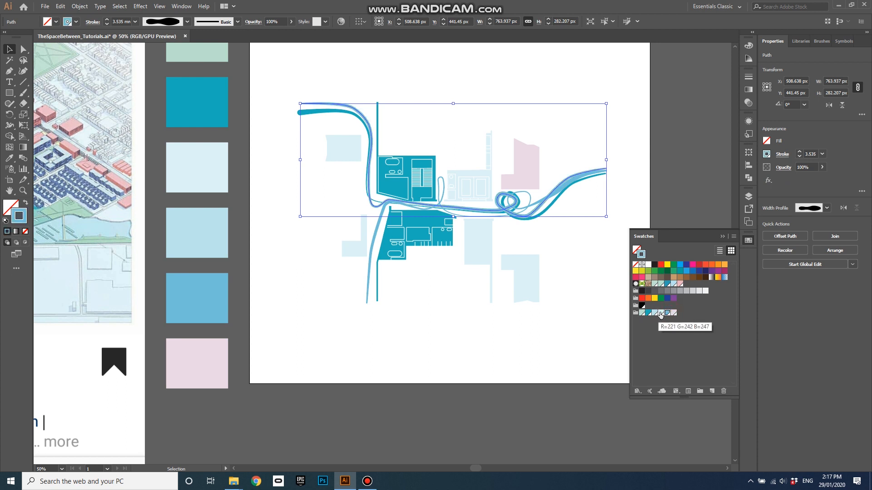
click(661, 313)
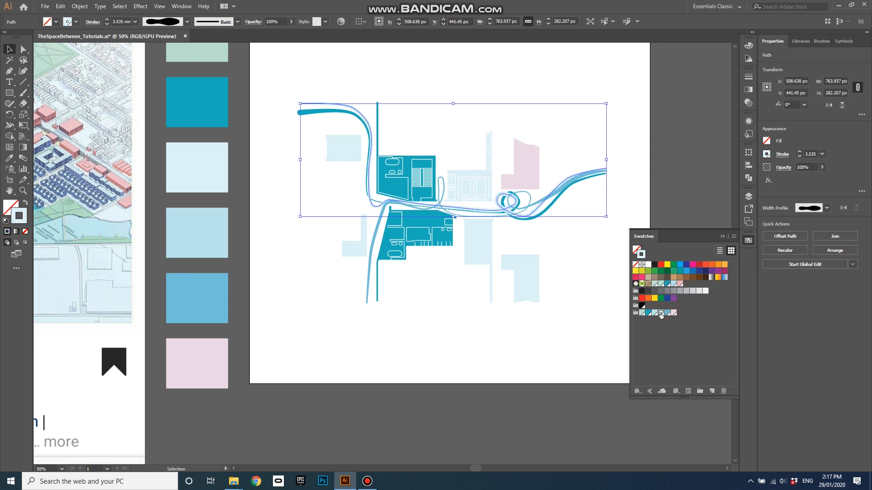
click(590, 295)
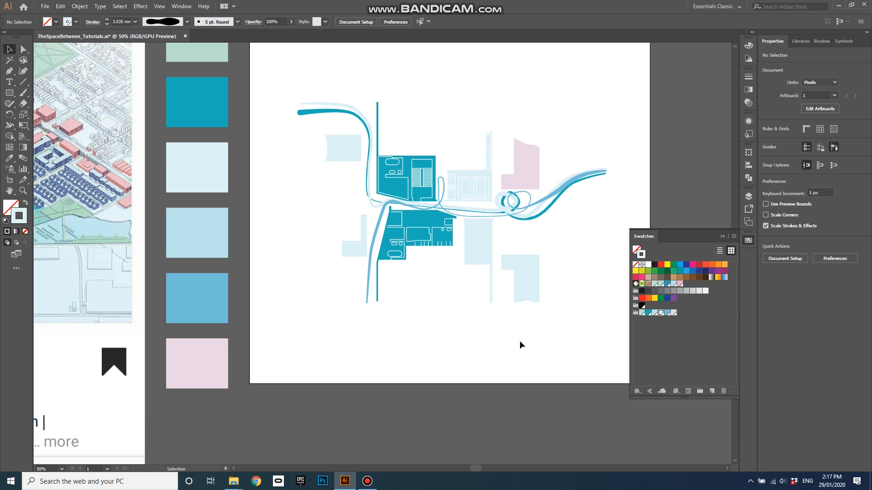
scroll(554, 334, down, 1)
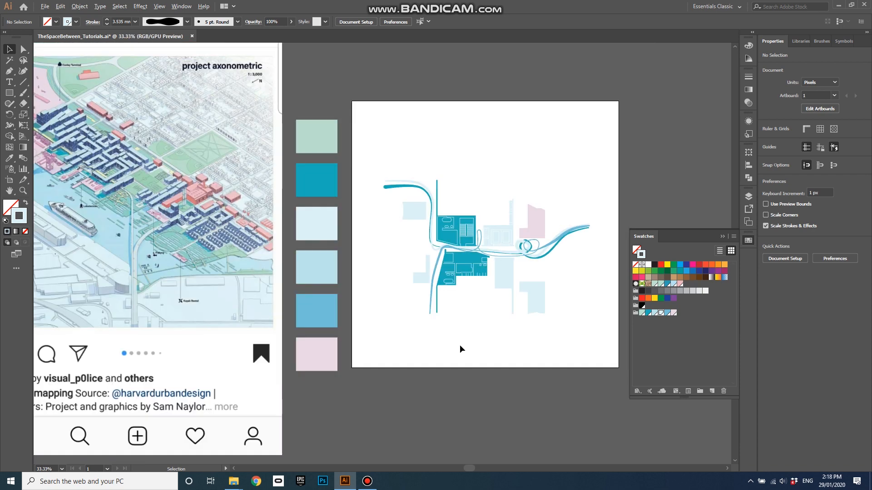
scroll(460, 345, up, 1)
scroll(517, 354, down, 1)
scroll(517, 354, up, 2)
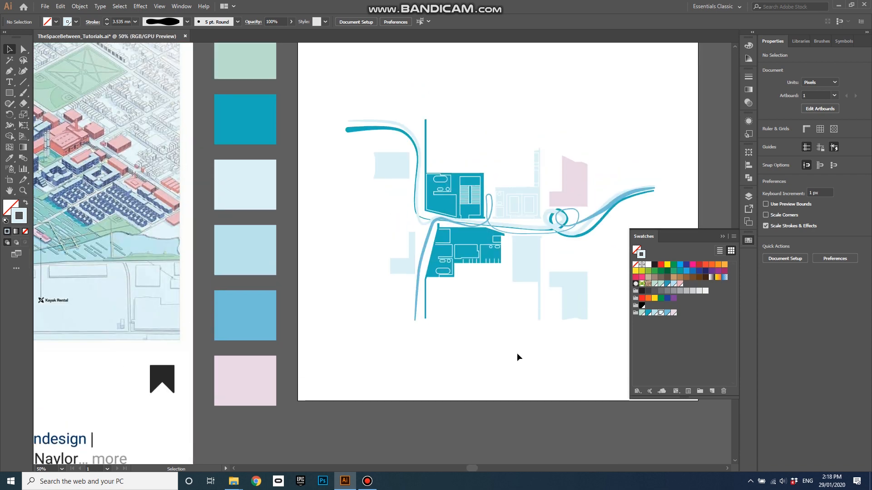